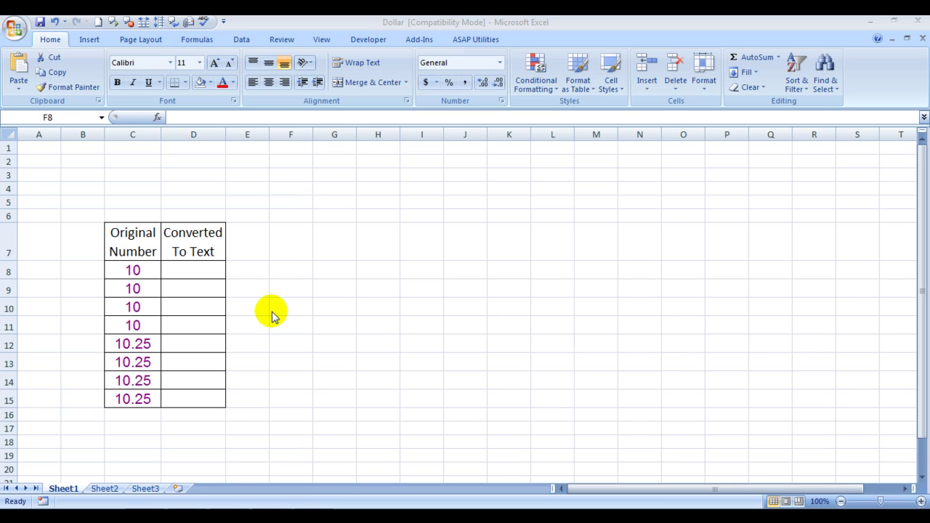
- Enter =DOLLAR(C8) in D8 so it displays $10.00
left_click(196, 271)
type("=")
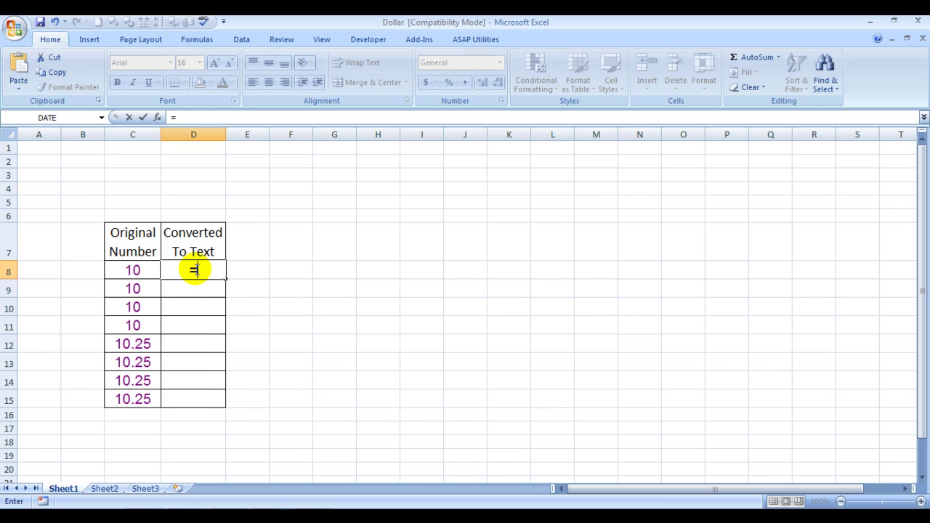
type("dollar")
key("Tab")
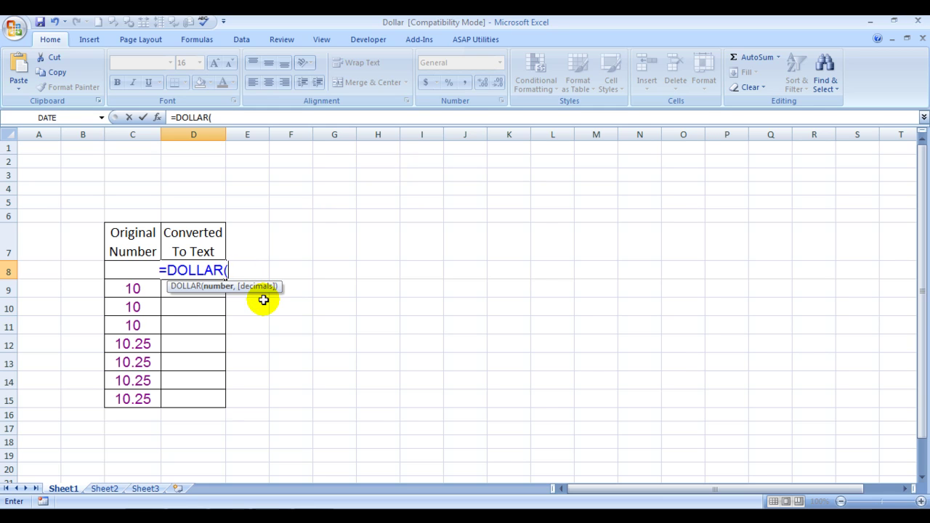
type("c8")
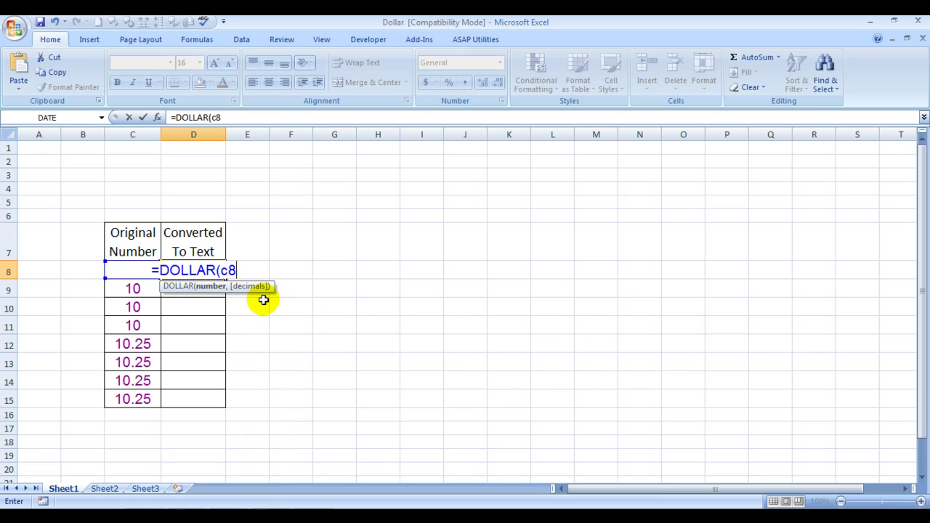
type(")")
key("Return")
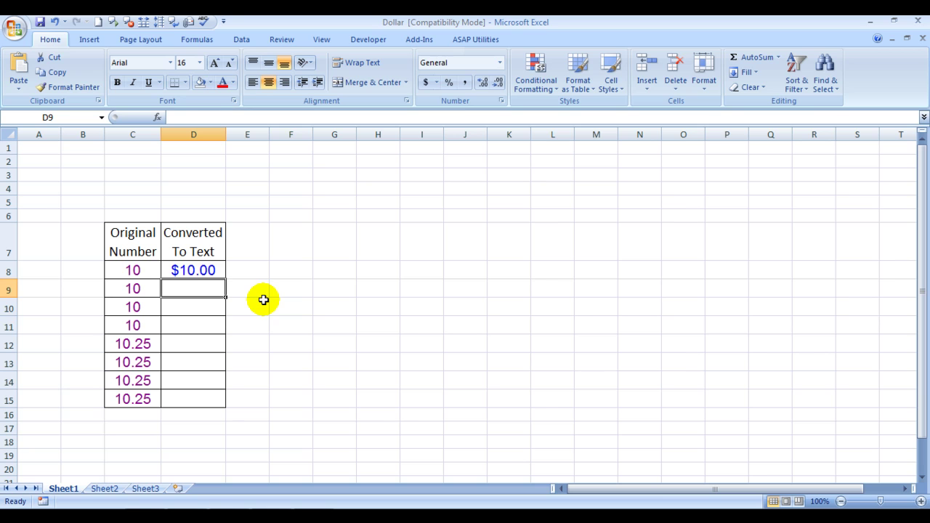
- Review the DOLLAR formula behind D8
left_click(192, 268)
left_click(123, 271)
left_click(202, 270)
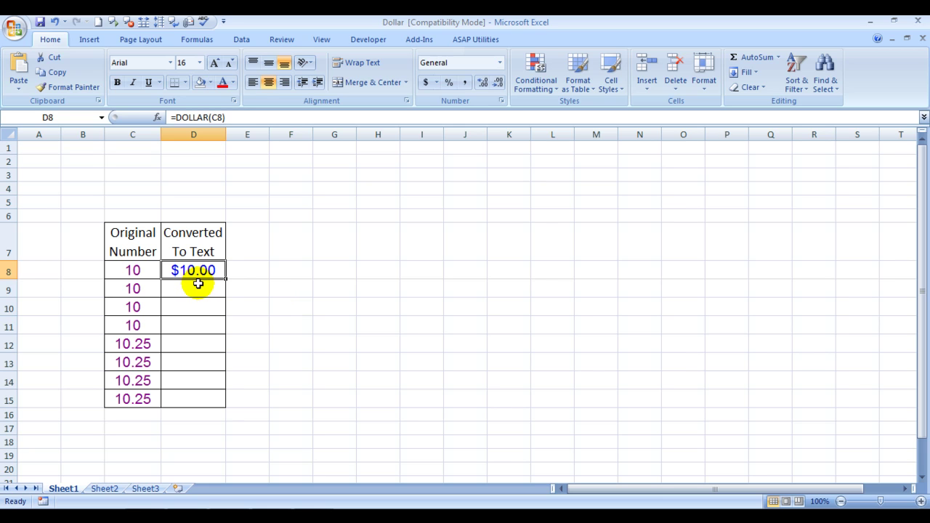
- Enter =DOLLAR(C9,0) in D9 so it displays $10 with no decimals
left_click(196, 285)
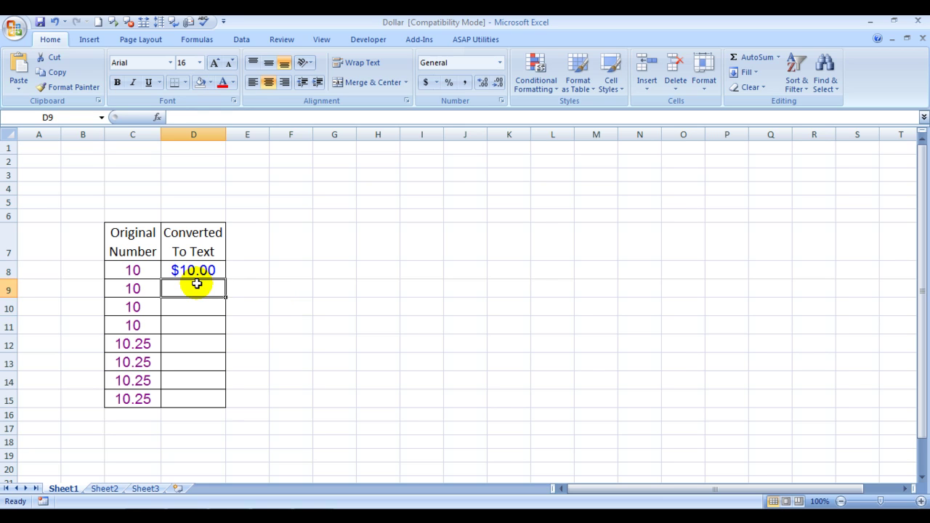
type("=")
type("dolla")
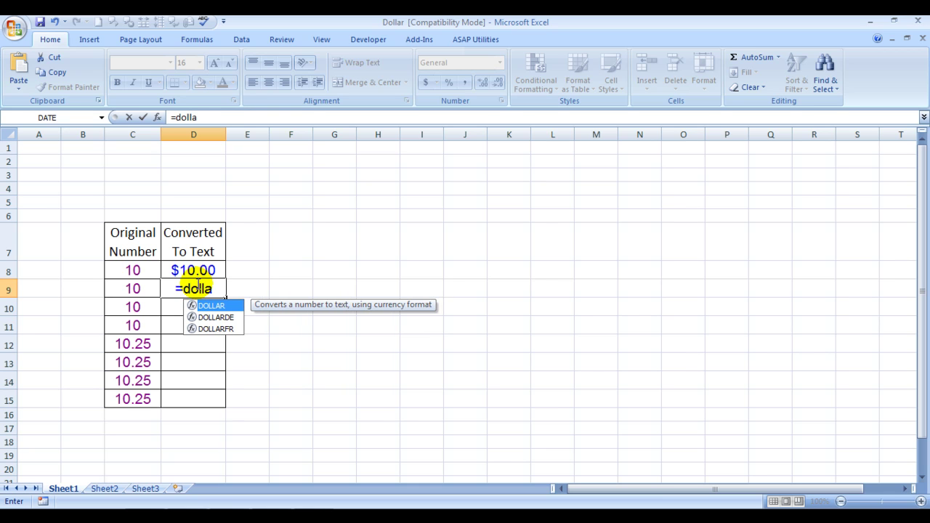
type("r")
key("Tab")
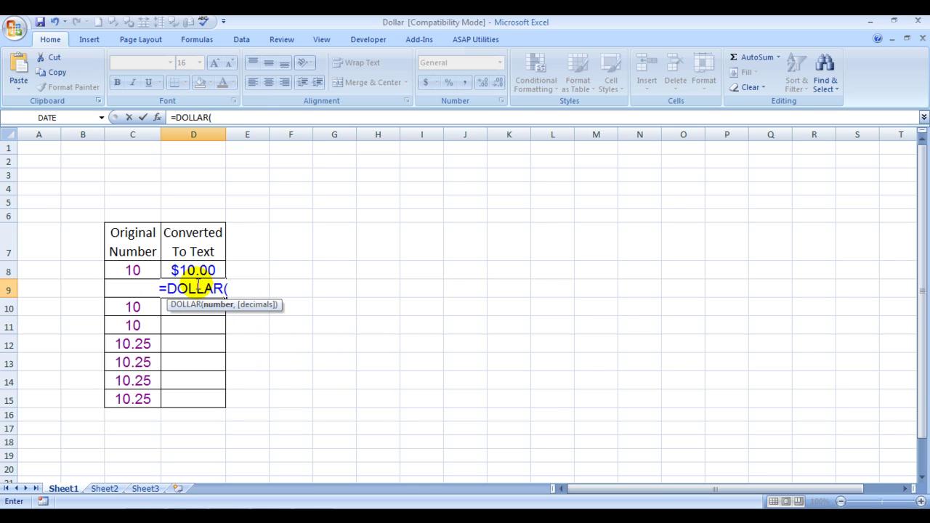
type("c9,")
type("0)")
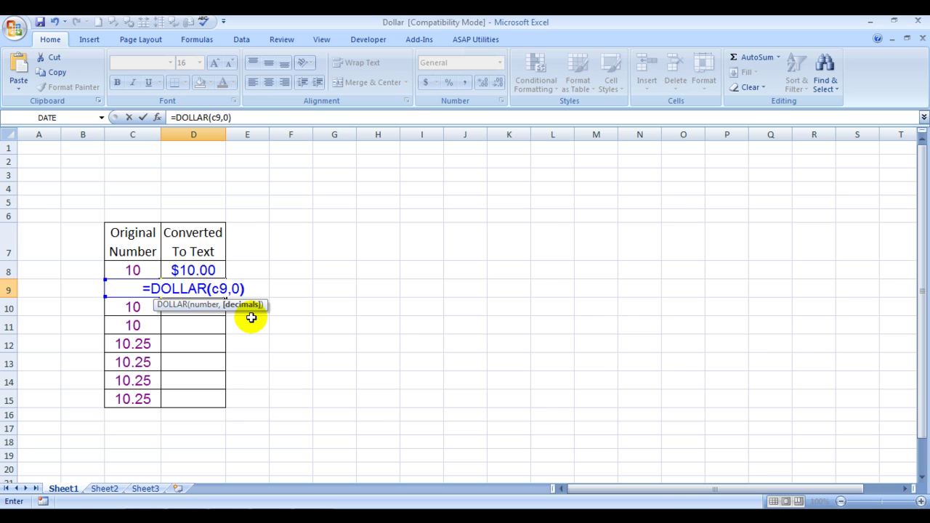
key("Return")
left_click(194, 288)
key("Return")
- Enter =DOLLAR(C10,1) in D10 so it displays $10.0
type("=")
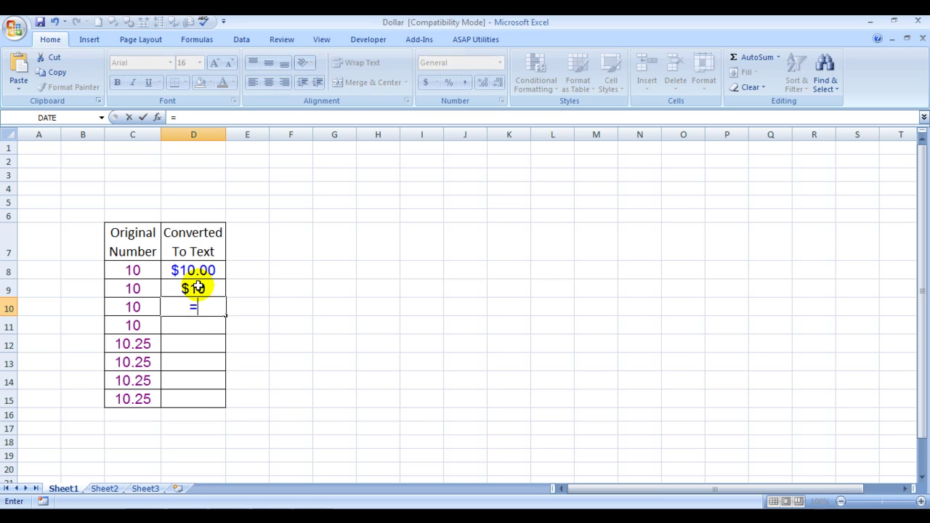
type("dollar")
key("Tab")
type("c10,")
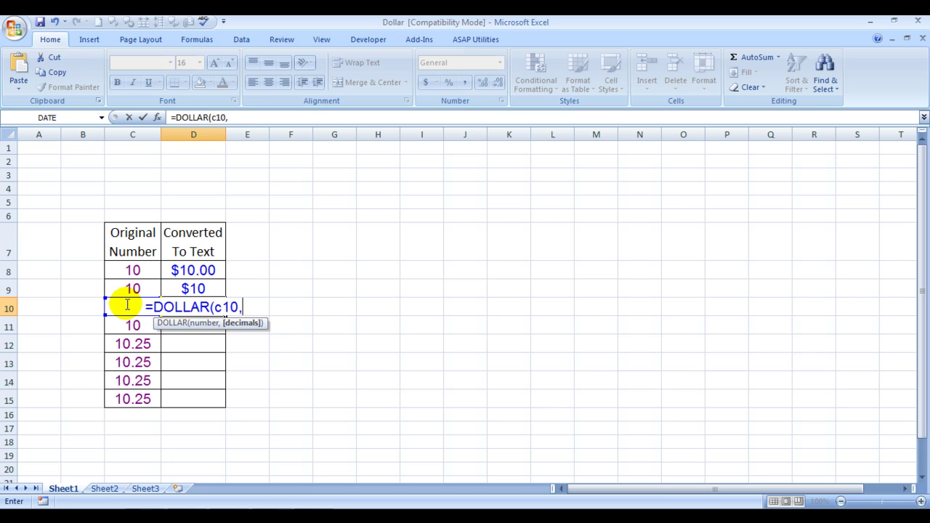
type("1)")
key("Return")
key("Up")
- Enter =DOLLAR(C11,5) in D11 so it displays $10.00000
key("Down")
type("=dolla")
key("Tab")
key("Left")
type(",")
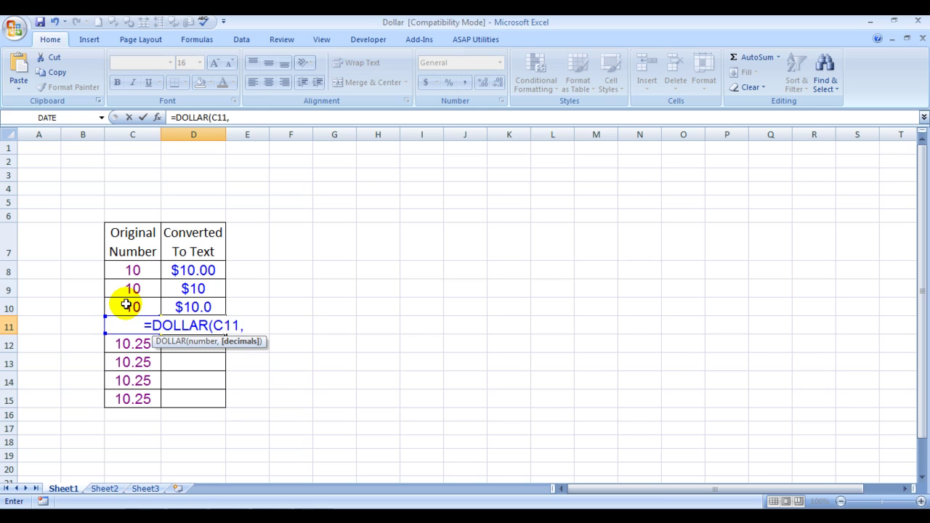
type("5")
key("Return")
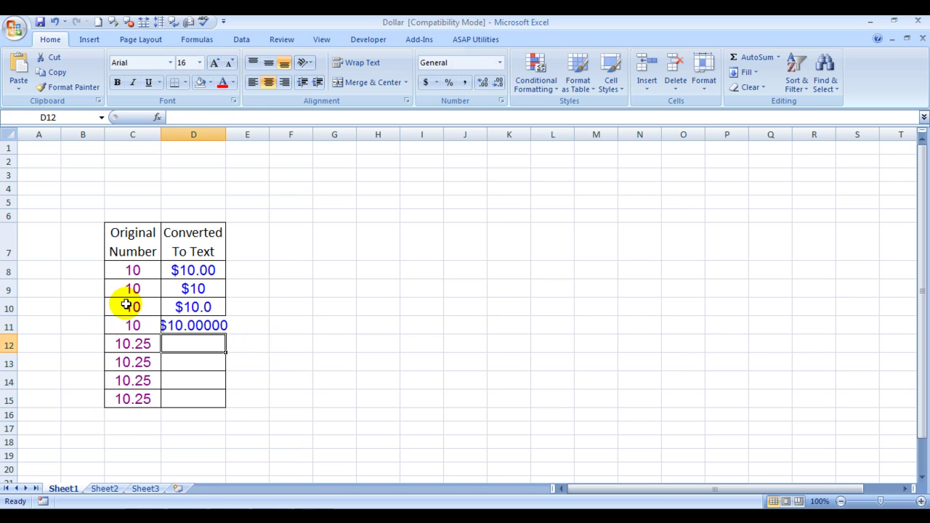
key("Up")
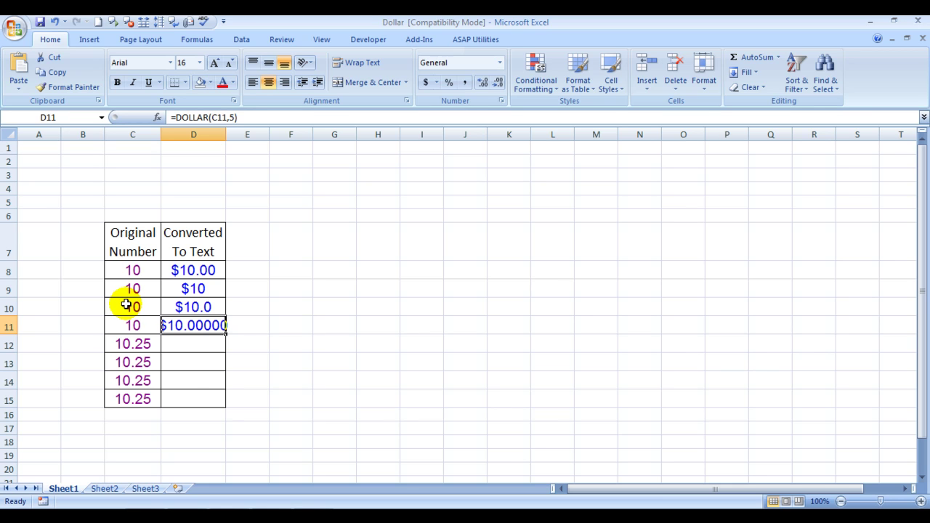
- Enter =DOLLAR(C12) in D12 so it displays $10.25
left_click(186, 344)
type("=doll")
key("Tab")
key("Left")
type(")")
key("Return")
key("Up")
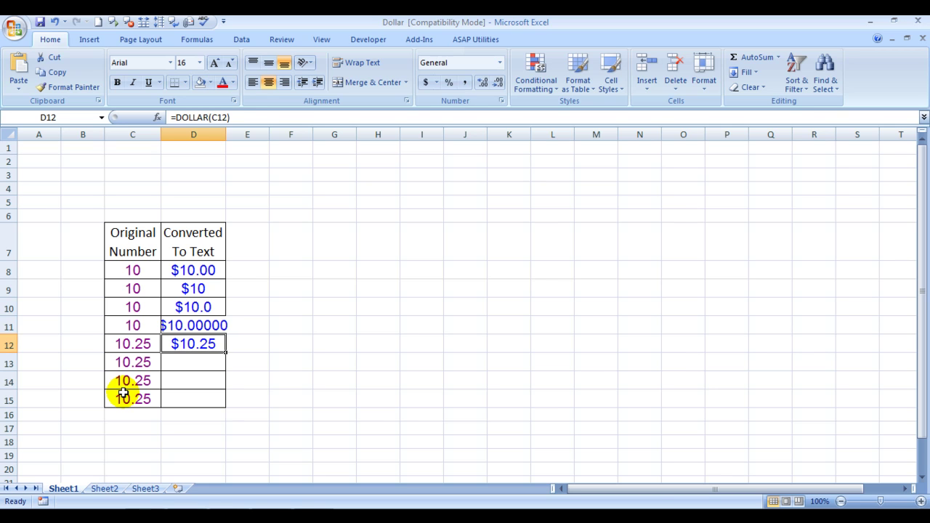
key("Left")
key("Right")
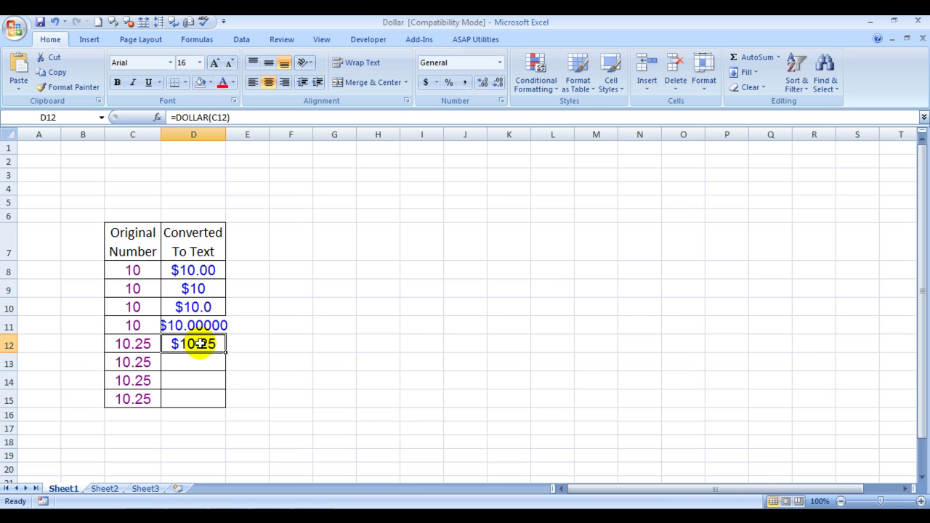
key("Down")
type("=")
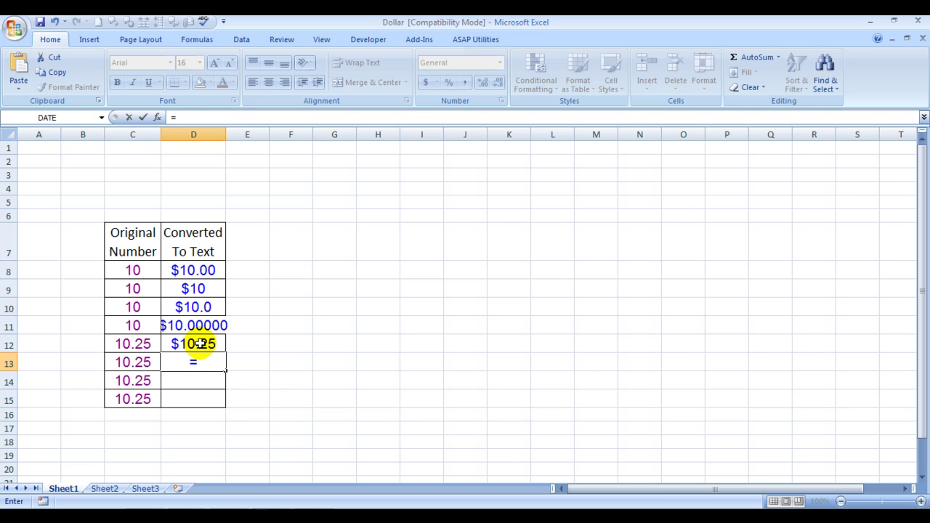
- Enter =DOLLAR(C13,1) in D13 so it displays $10.3
type("do")
key("Tab")
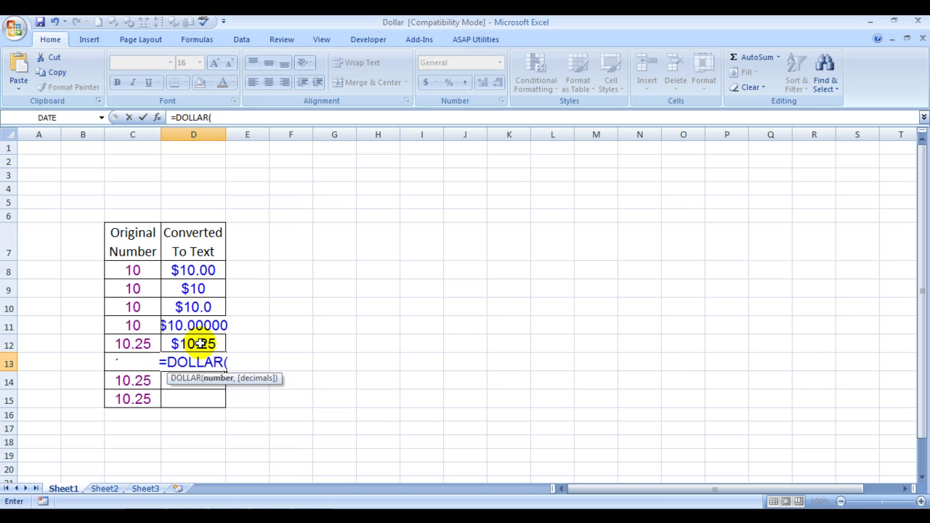
key("Left")
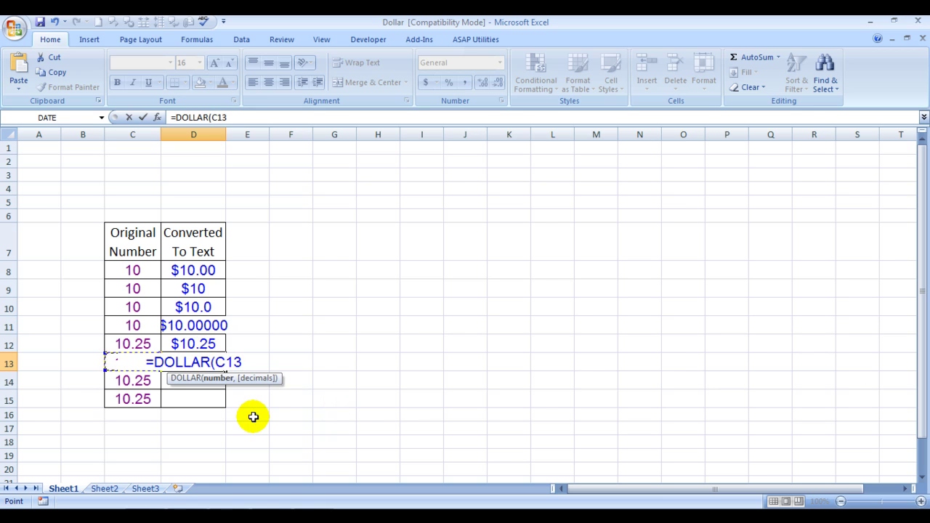
type(",1")
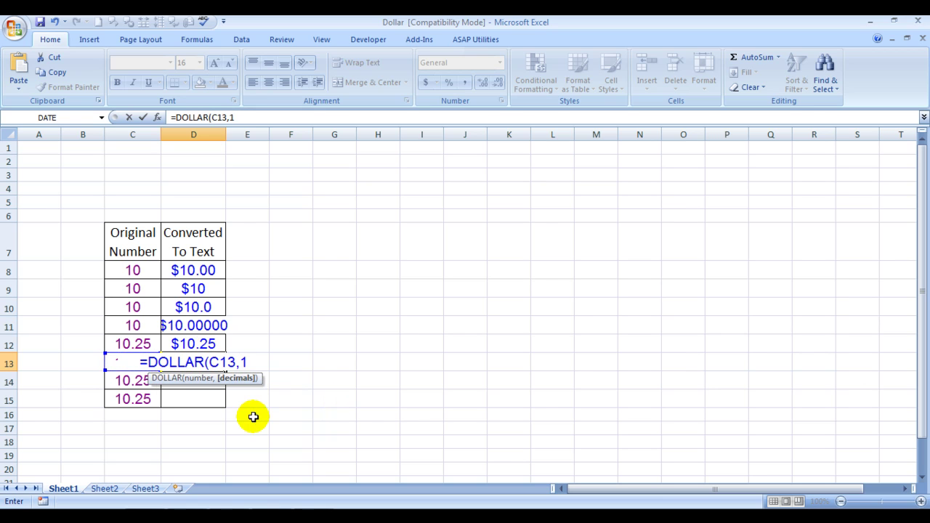
type(")")
key("Return")
key("Up")
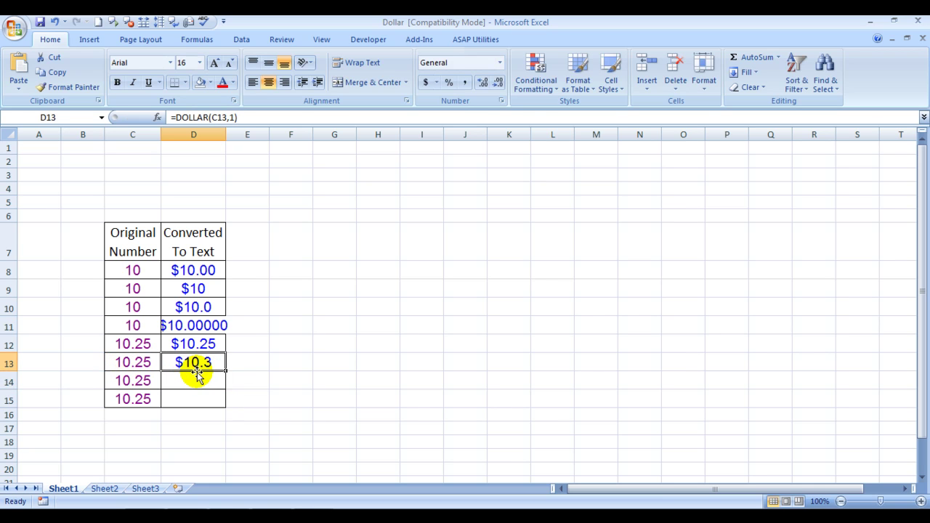
- Enter =DOLLAR(C14,3) in D14 so it displays $10.250
key("Down")
type("=dollar")
key("Tab")
key("Left")
type(",3")
key("Return")
- Enter =DOLLAR(C15,0) in D15 so it displays $10
left_click(278, 391)
key("Left")
key("Left")
type("=")
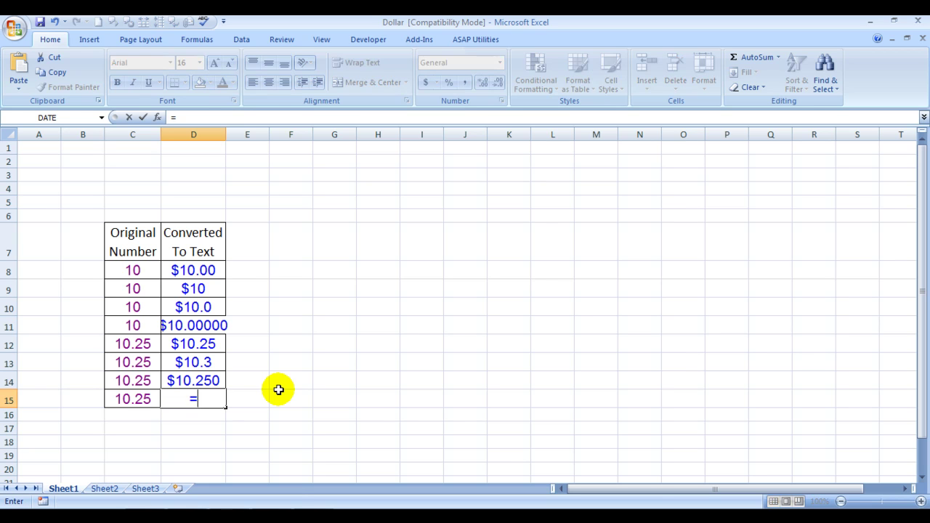
type("do")
key("Tab")
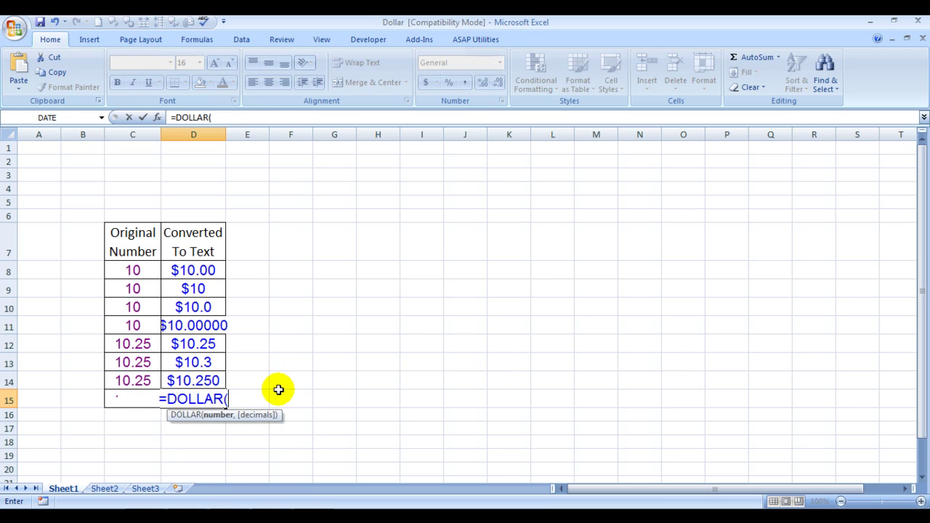
key("Left")
type(",0)")
key("Return")
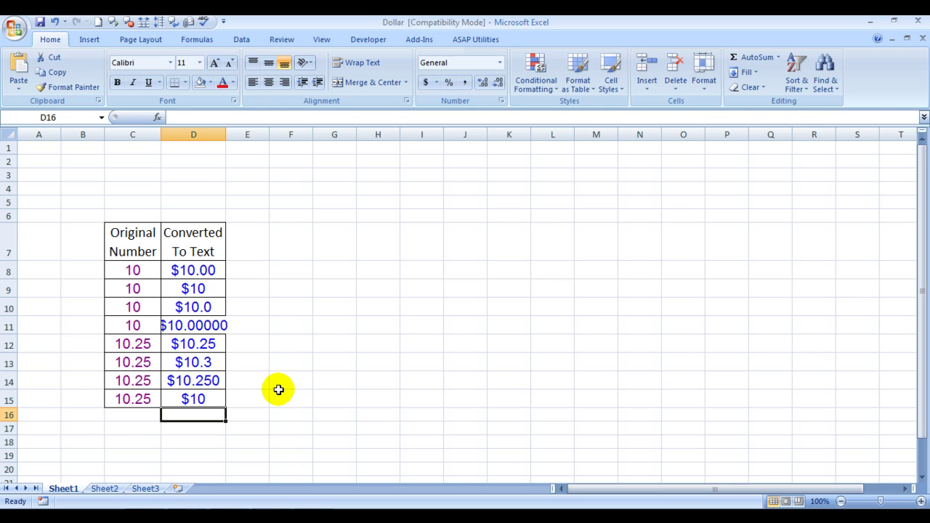